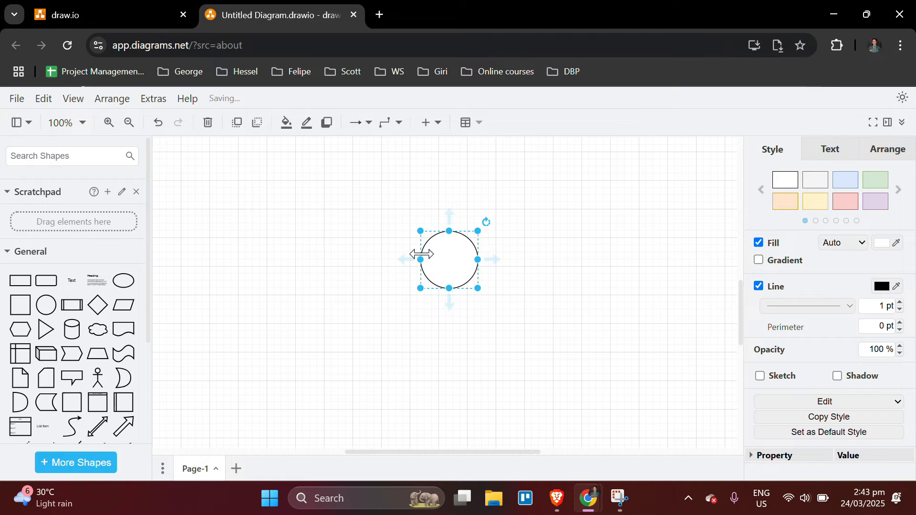
# Enlarge the circle to about twice its diameter and label it "Start Process"
pyautogui.moveTo(420, 231); pyautogui.dragTo(434, 253)
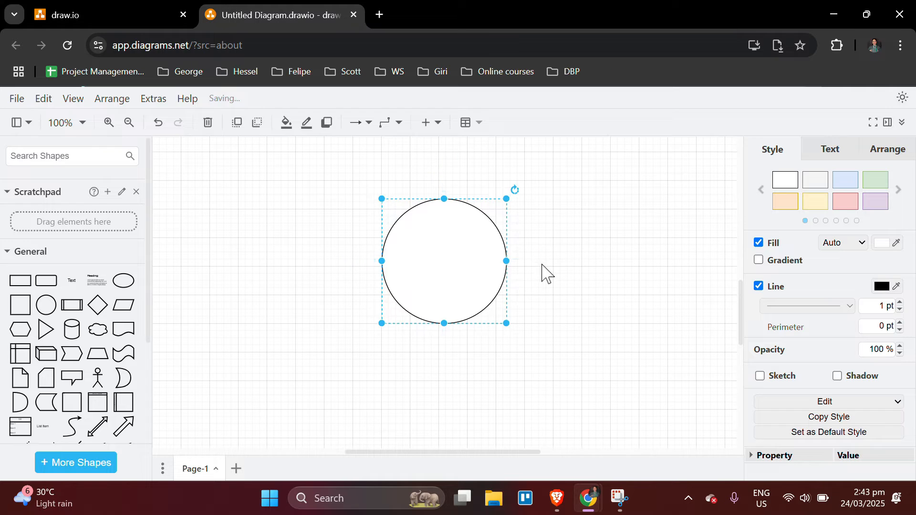
pyautogui.doubleClick(448, 262)
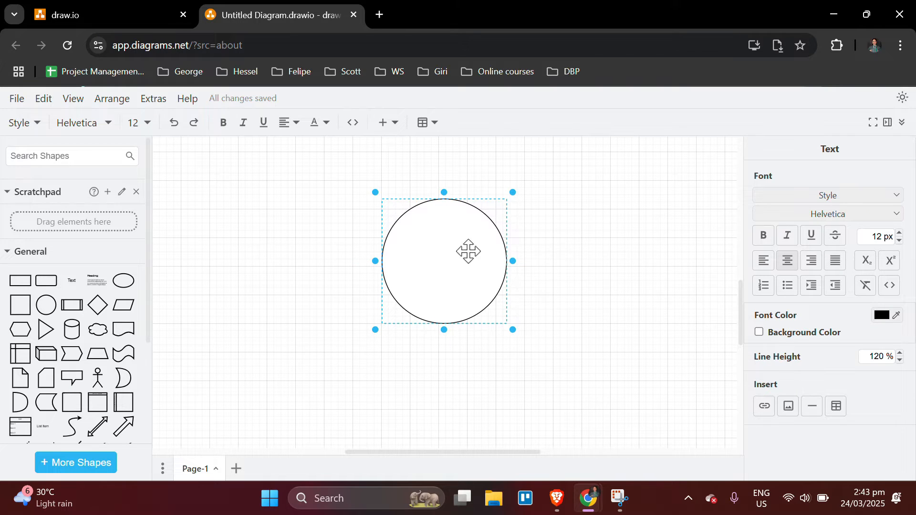
pyautogui.click(454, 264)
pyautogui.doubleClick(454, 264)
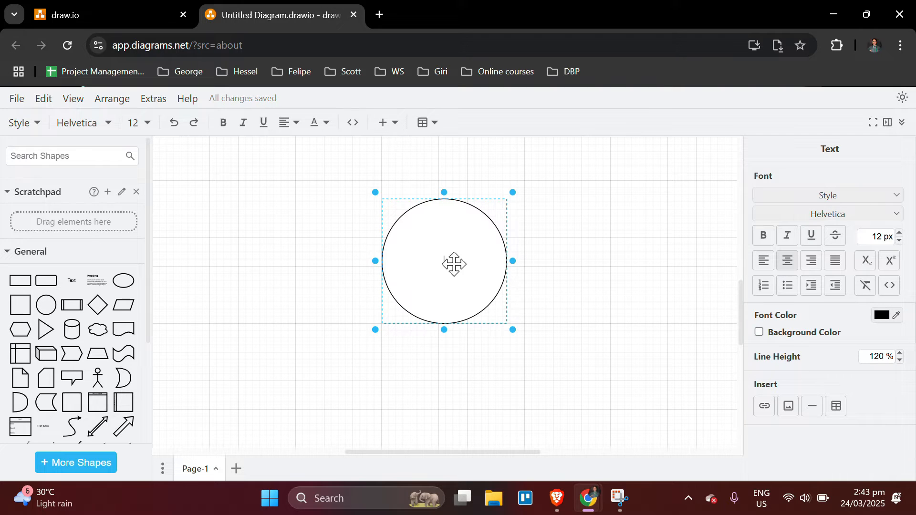
pyautogui.click(454, 265)
pyautogui.doubleClick(454, 265)
pyautogui.click(454, 264)
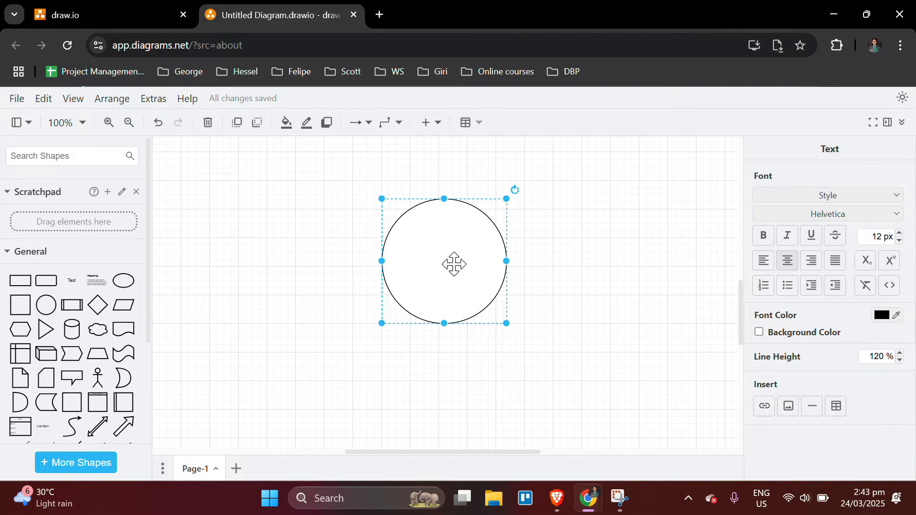
pyautogui.doubleClick(454, 264)
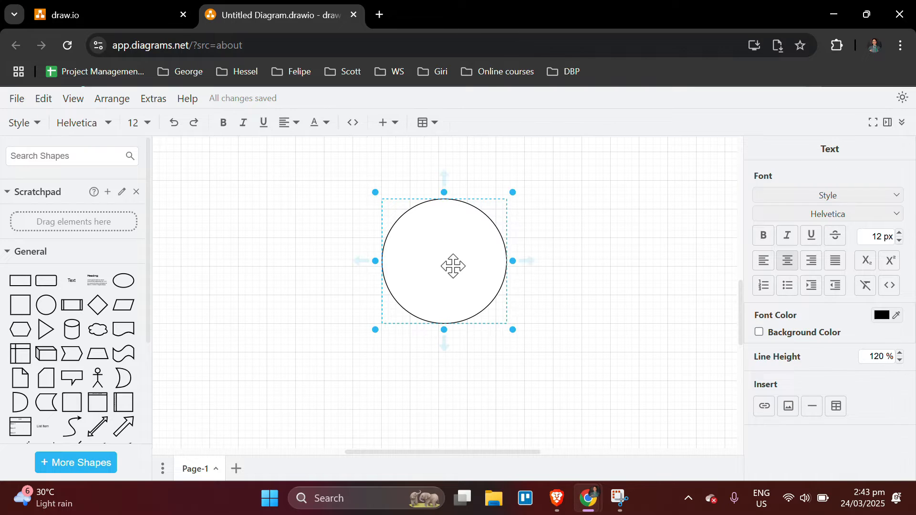
pyautogui.press('capslock')
pyautogui.write('S')
pyautogui.press('capslock')
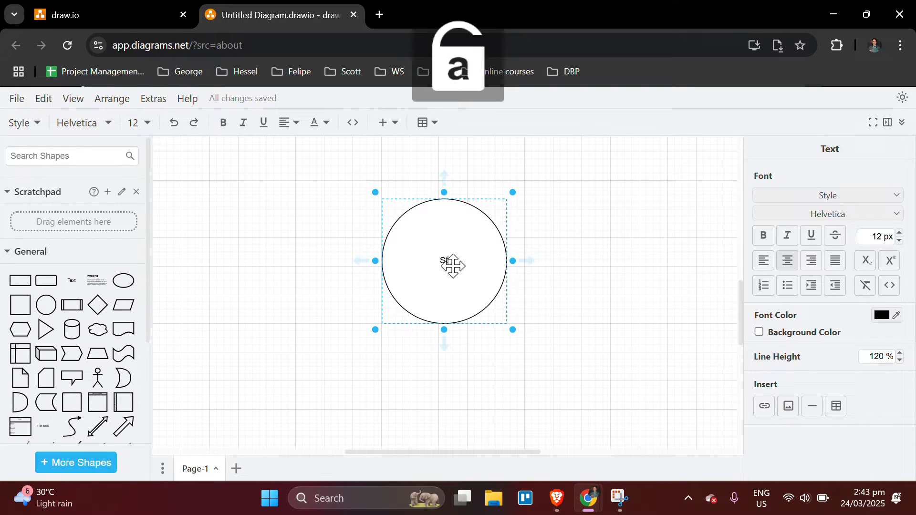
pyautogui.write('tart')
pyautogui.press('capslock')
pyautogui.write('P')
pyautogui.press('capslock')
pyautogui.write('rocess')
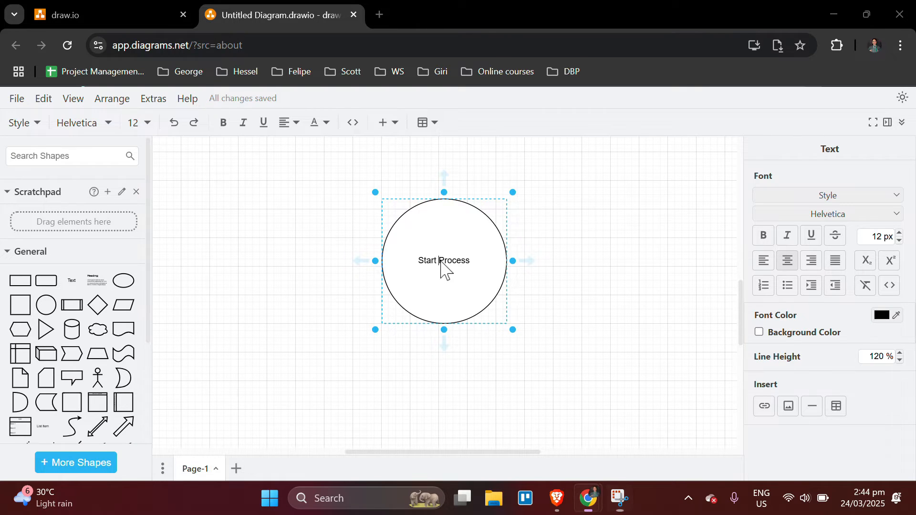
pyautogui.moveTo(444, 268); pyautogui.dragTo(355, 260)
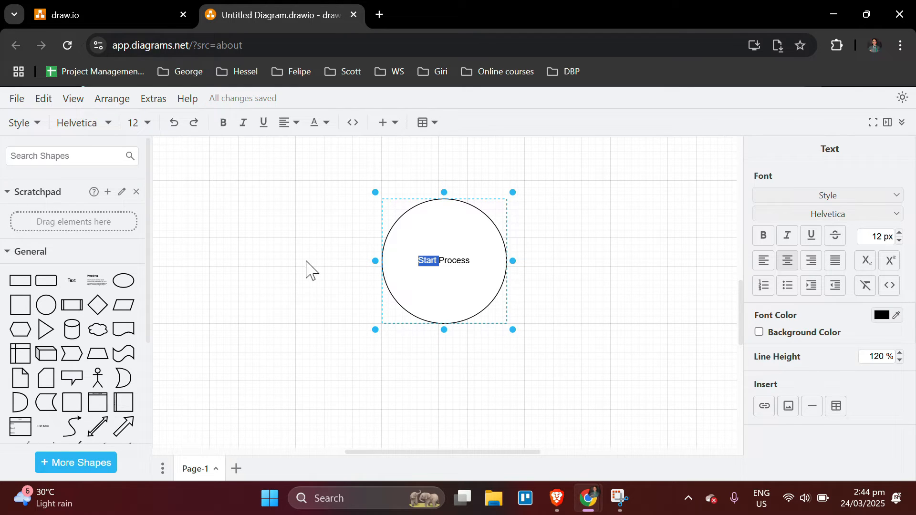
pyautogui.click(360, 261)
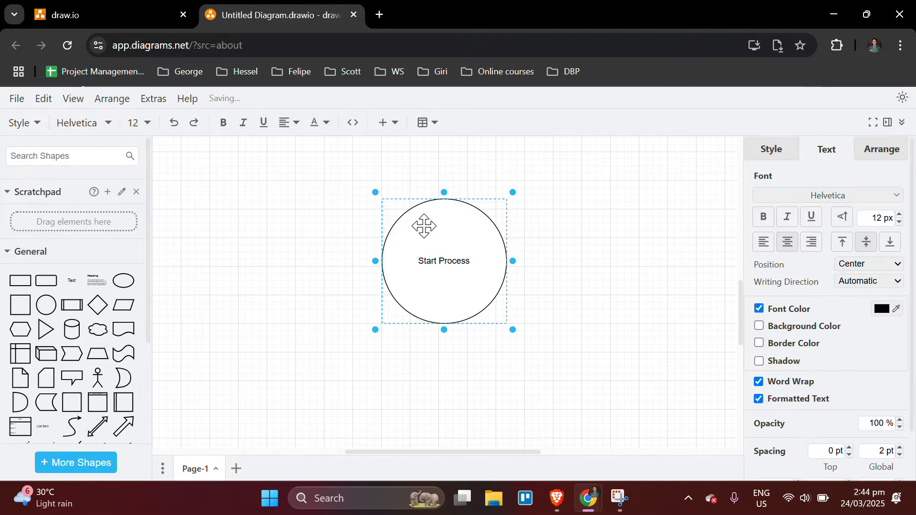
# Move the Start Process circle to the left part of the canvas
pyautogui.doubleClick(398, 221)
pyautogui.click(365, 221)
pyautogui.click(265, 220)
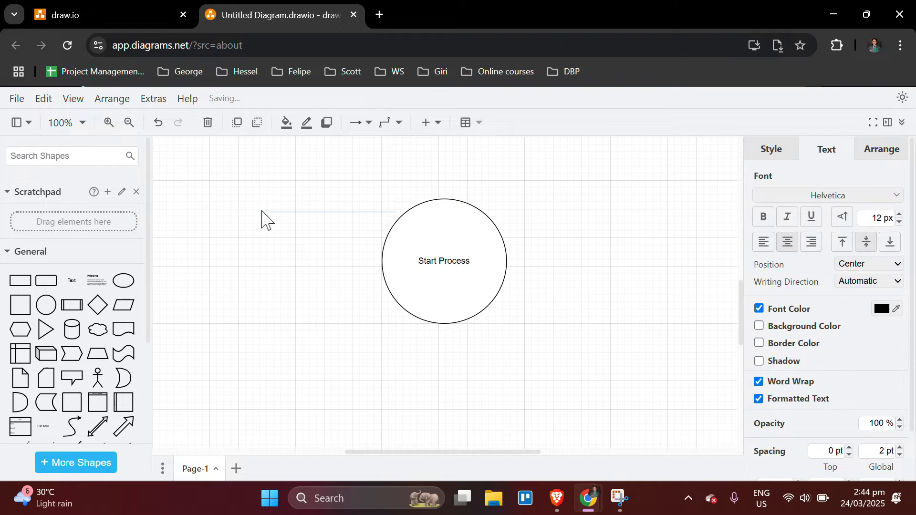
pyautogui.click(476, 274)
pyautogui.moveTo(481, 291); pyautogui.dragTo(310, 287)
# Add a directional connector attached to the lower-right edge of the Start Process circle and pointing down to the right
pyautogui.scroll(-1, 78, 387)
pyautogui.scroll(-2, 78, 386)
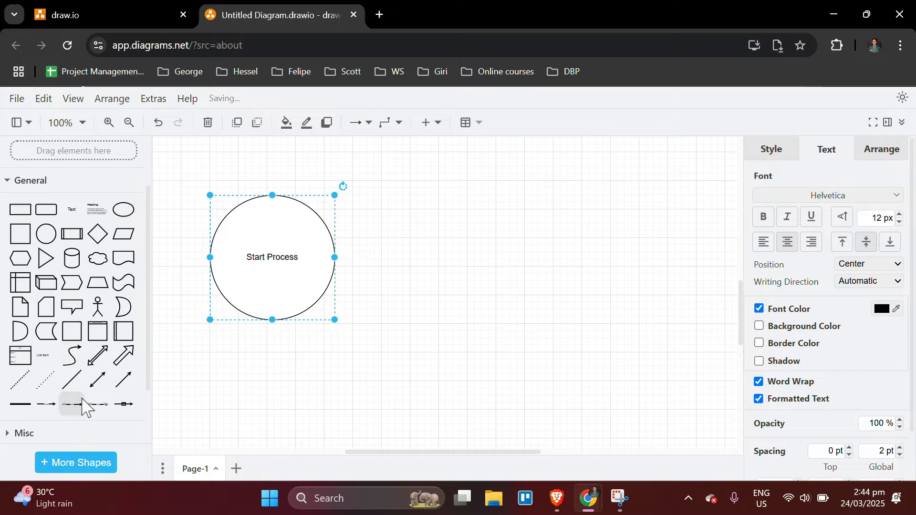
pyautogui.click(122, 381)
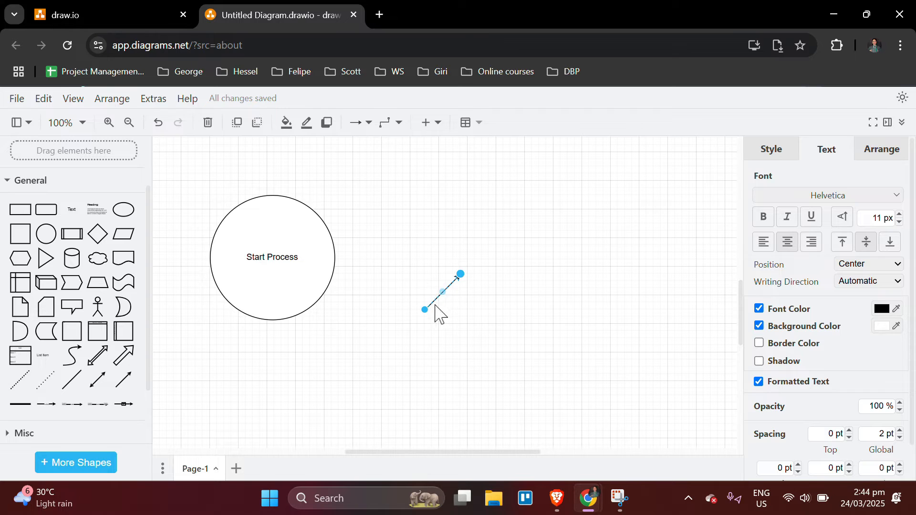
pyautogui.moveTo(428, 313); pyautogui.dragTo(338, 270)
pyautogui.moveTo(461, 273); pyautogui.dragTo(374, 305)
# Place a second circle at the connector's arrowhead and enlarge it to about one and a half times its diameter
pyautogui.click(378, 311)
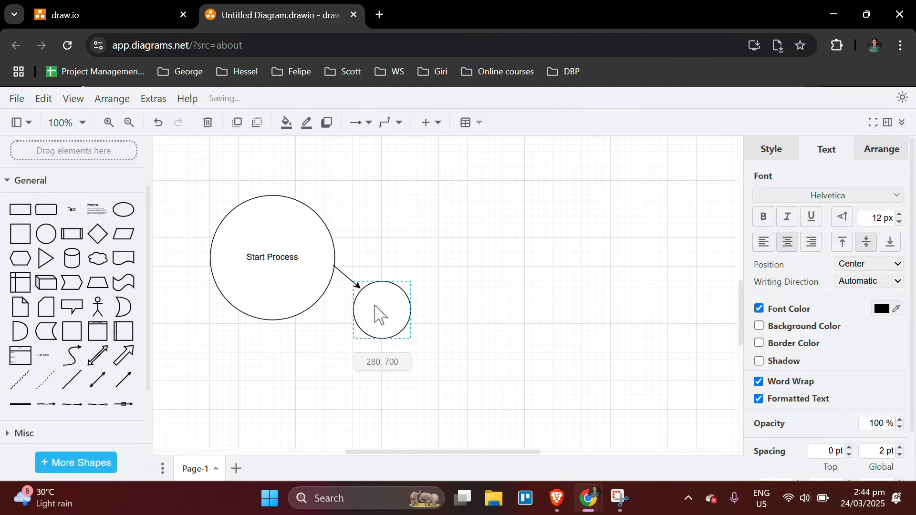
pyautogui.moveTo(411, 339); pyautogui.dragTo(439, 366)
pyautogui.click(401, 202)
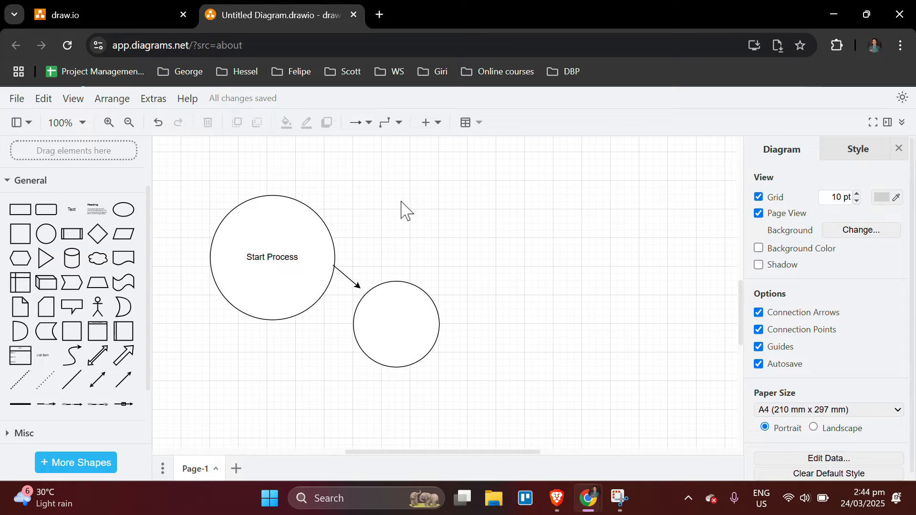
# Set the line style of the connector between the two circles to Curved
pyautogui.click(347, 277)
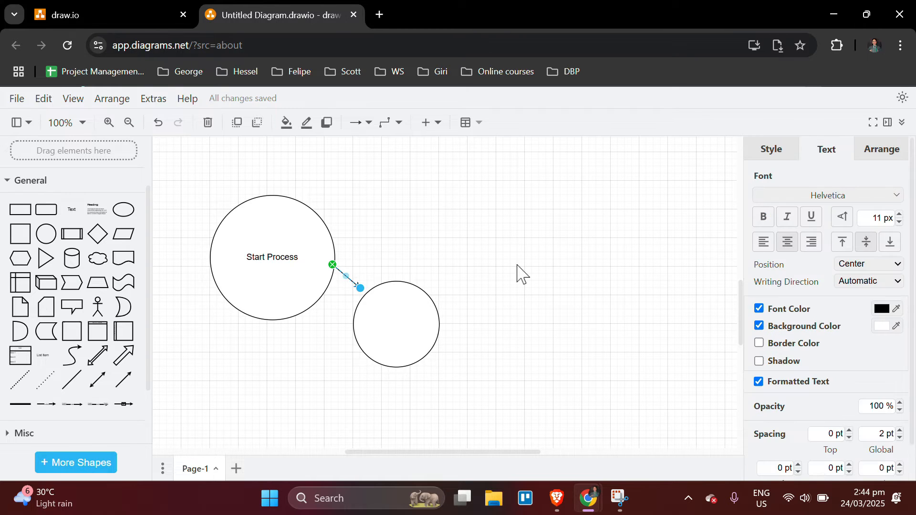
pyautogui.click(779, 152)
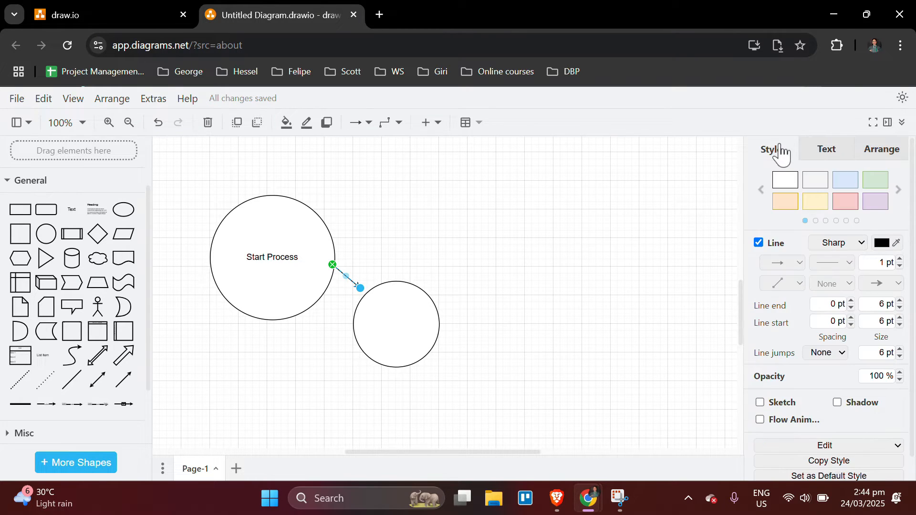
pyautogui.click(854, 246)
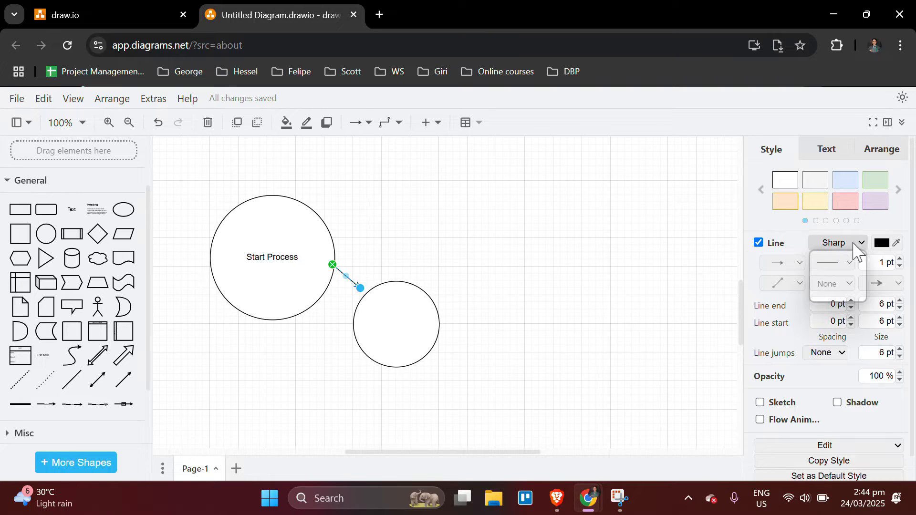
pyautogui.click(838, 293)
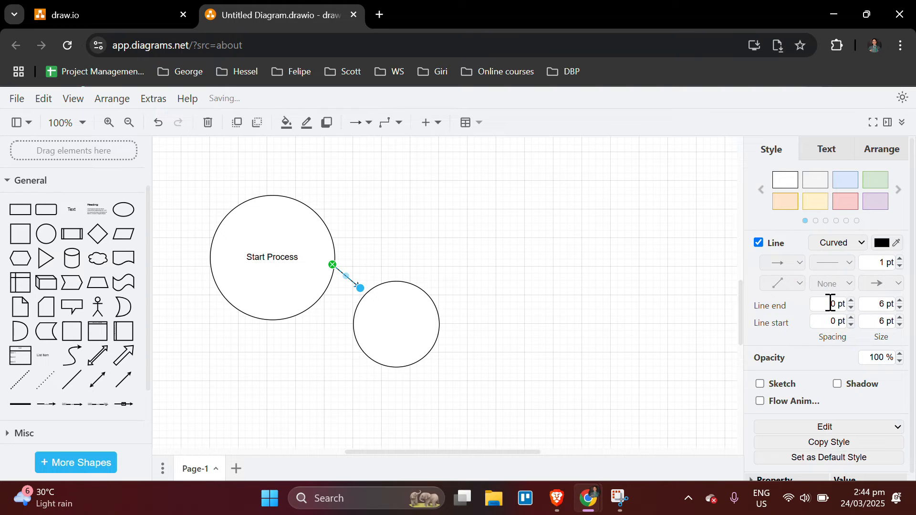
pyautogui.click(647, 351)
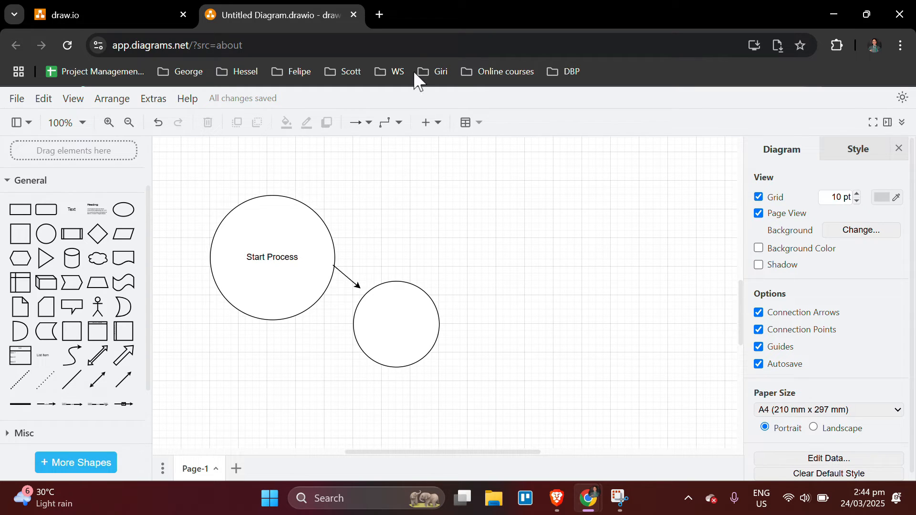
# Apply the light orange preset style with the darker gold outline to the Start Process circle
pyautogui.click(274, 285)
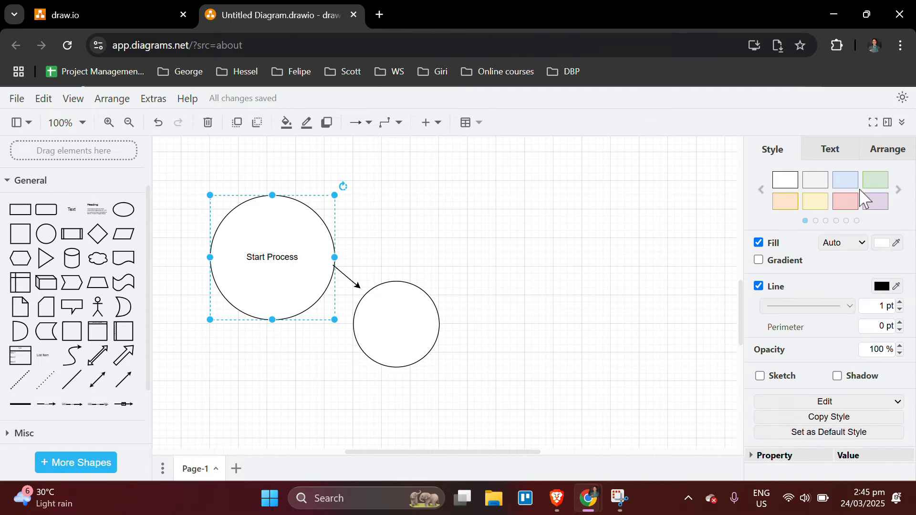
pyautogui.click(899, 189)
pyautogui.click(815, 202)
pyautogui.click(811, 181)
pyautogui.click(761, 189)
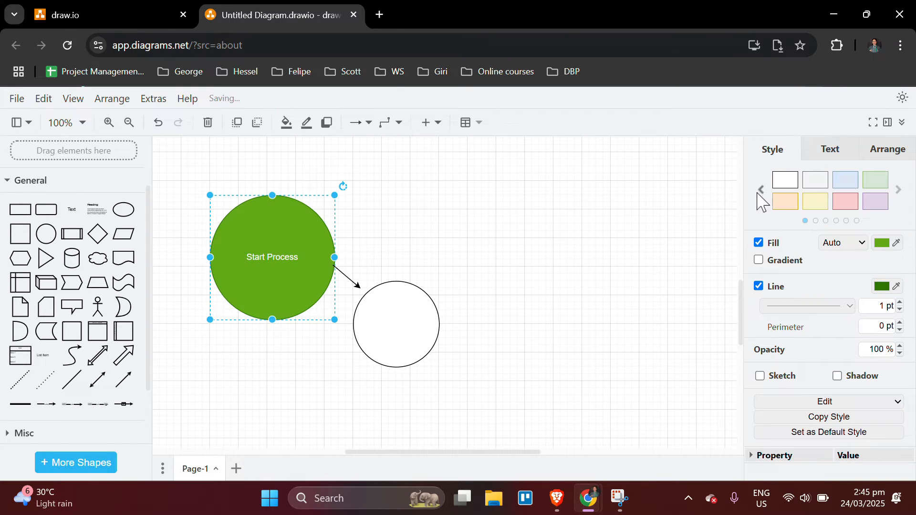
pyautogui.click(813, 182)
pyautogui.click(794, 201)
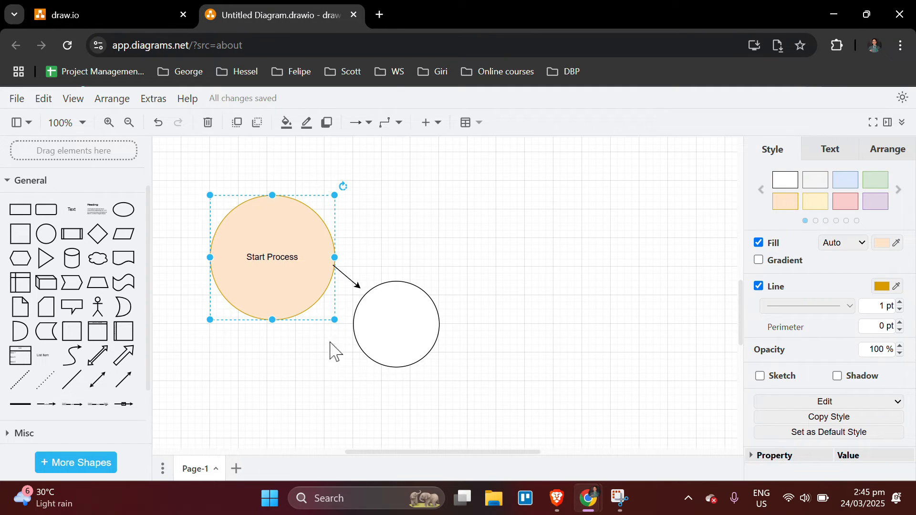
# Change the connector between the circles into an outlined block arrow
pyautogui.click(348, 278)
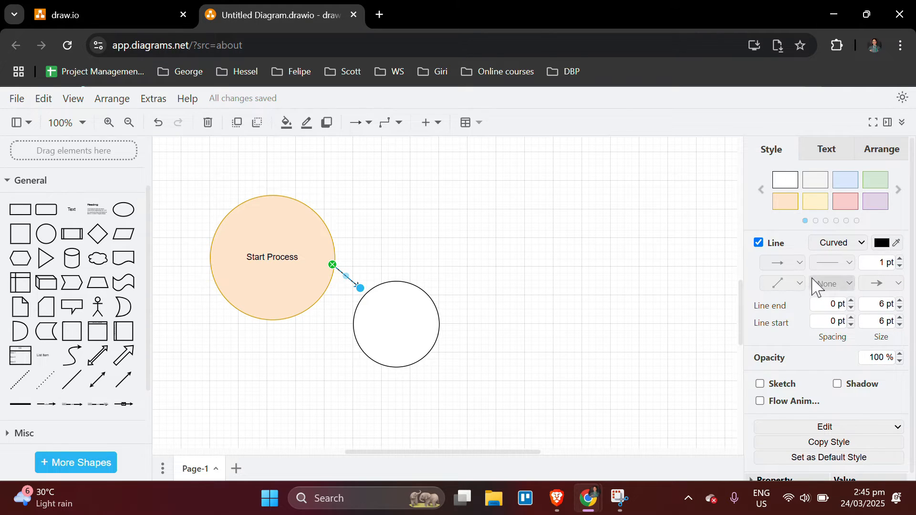
pyautogui.click(838, 243)
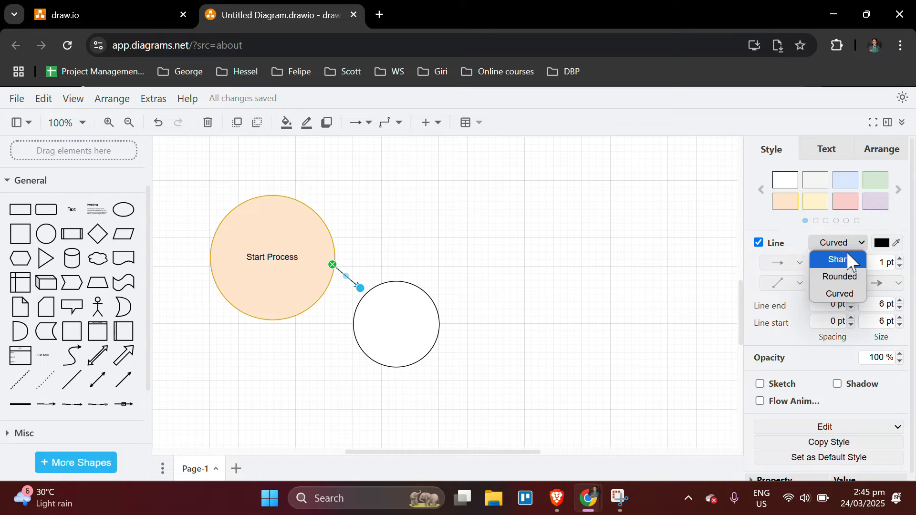
pyautogui.click(839, 261)
pyautogui.click(778, 264)
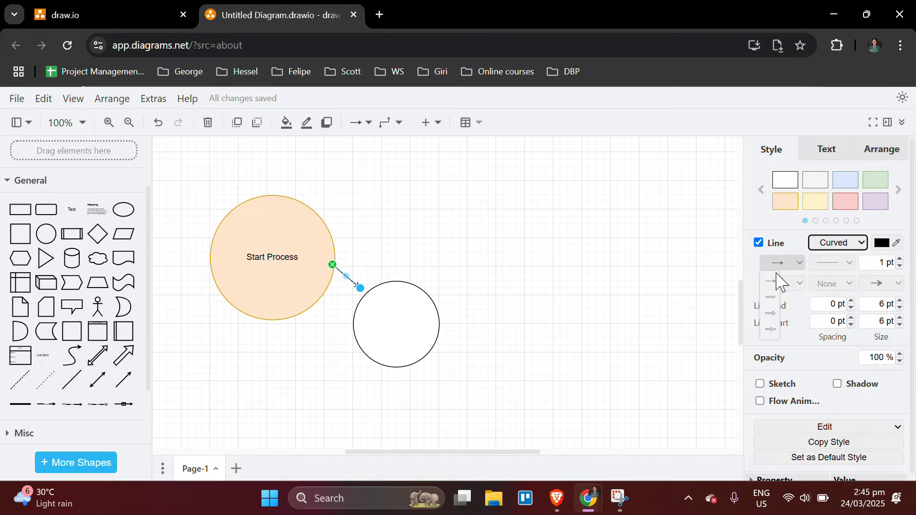
pyautogui.click(770, 328)
# Add a "Text" label to the middle of the block arrow
pyautogui.moveTo(341, 269); pyautogui.dragTo(364, 292)
pyautogui.click(400, 232)
pyautogui.doubleClick(347, 276)
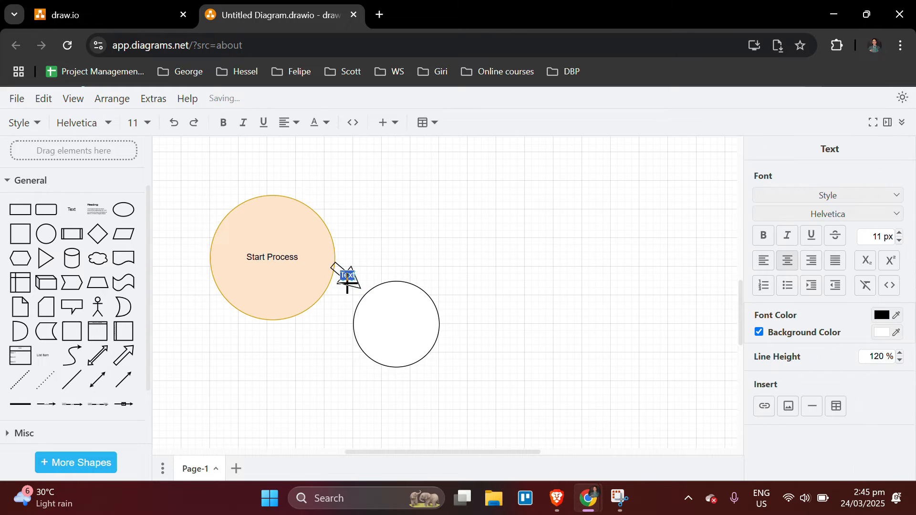
# Move the second circle slightly down and to the right, and stretch the block arrow to span the gap between both circles
pyautogui.moveTo(410, 333); pyautogui.dragTo(432, 348)
pyautogui.click(345, 285)
pyautogui.moveTo(360, 289); pyautogui.dragTo(385, 308)
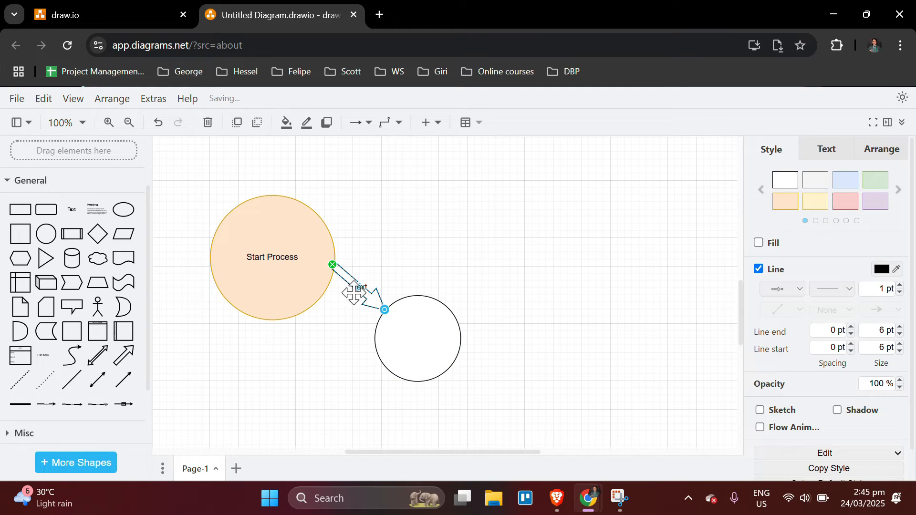
pyautogui.moveTo(333, 265)
pyautogui.mouseDown()
pyautogui.moveTo(346, 274)
pyautogui.moveTo(339, 270)
pyautogui.mouseUp()
pyautogui.click(441, 266)
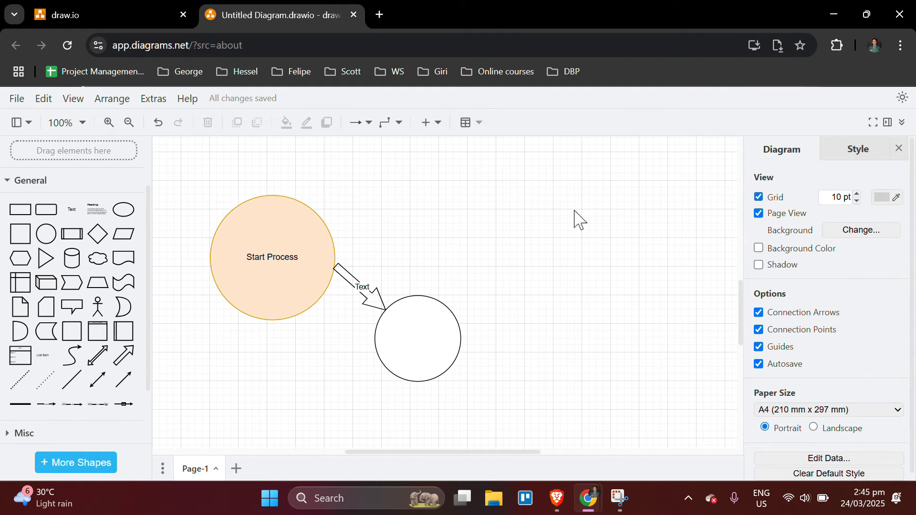
# Apply the Heading 1 text style to the Start Process label
pyautogui.click(264, 257)
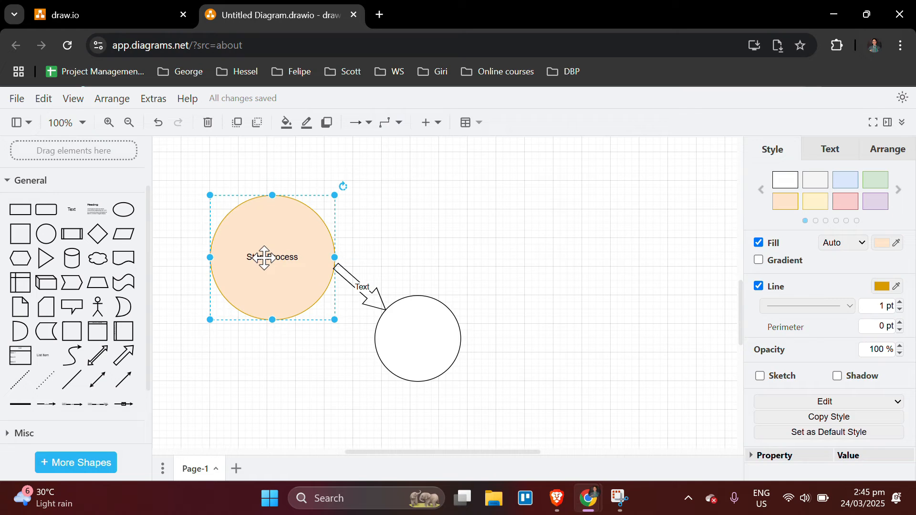
pyautogui.doubleClick(264, 257)
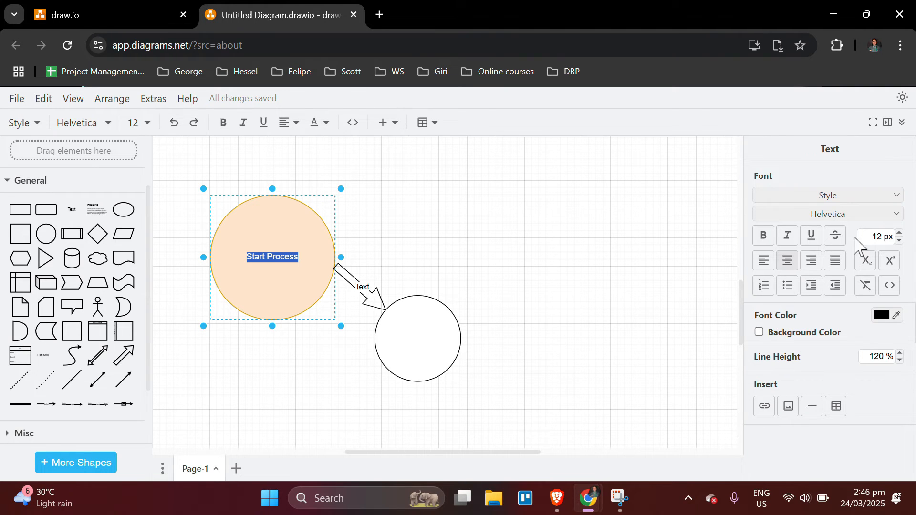
pyautogui.click(828, 196)
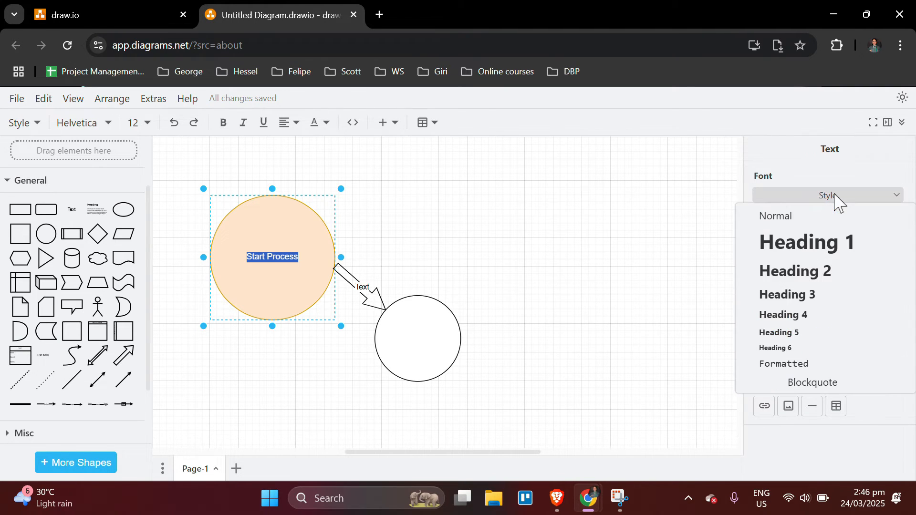
pyautogui.click(819, 244)
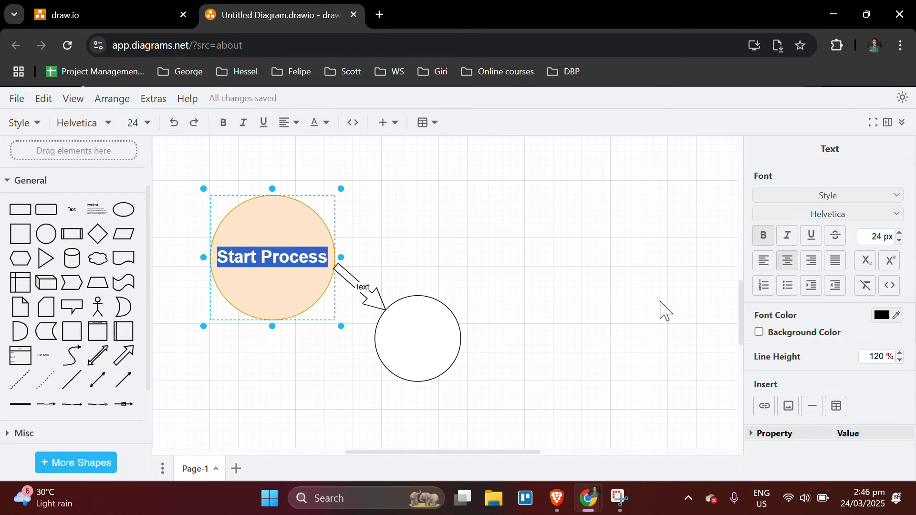
pyautogui.click(492, 239)
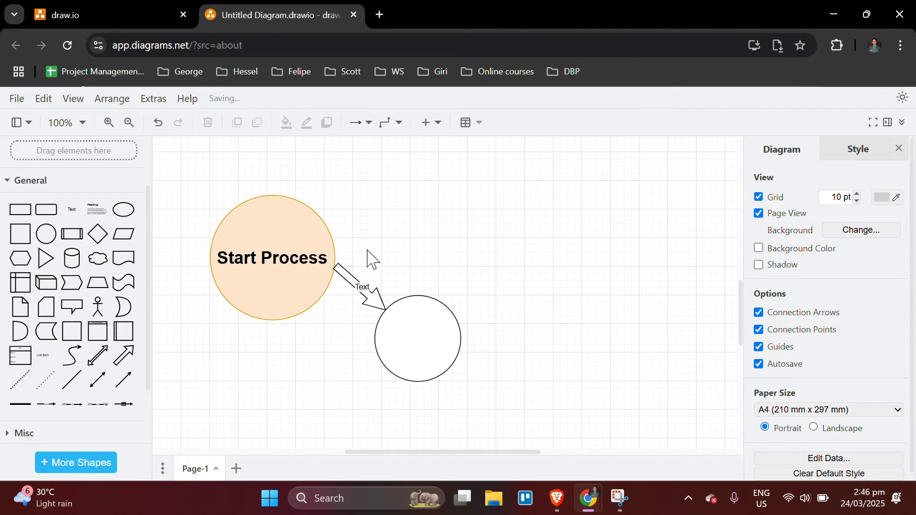
pyautogui.click(362, 287)
pyautogui.click(361, 288)
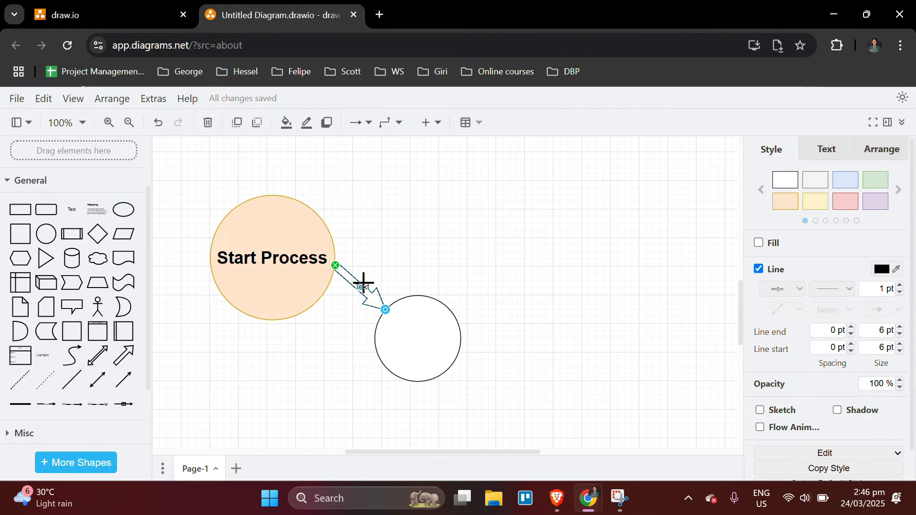
pyautogui.doubleClick(365, 285)
pyautogui.click(532, 263)
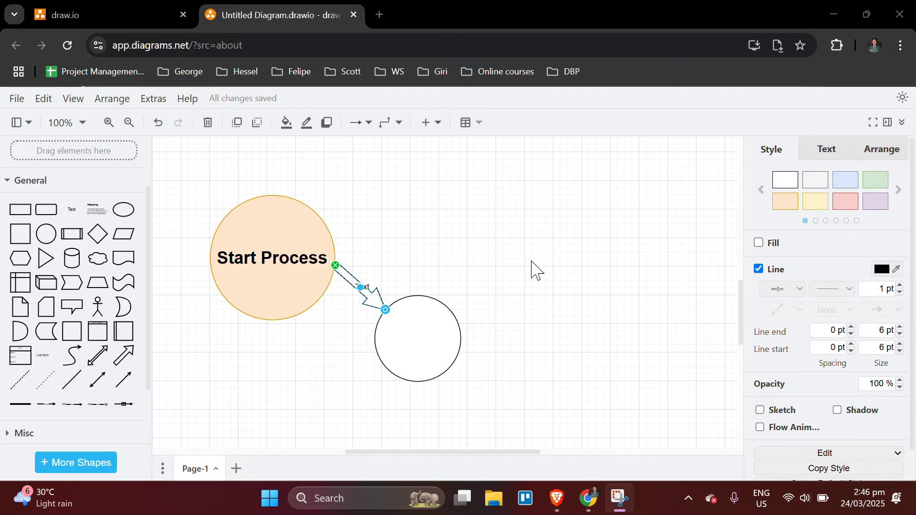
# Group the Start Process circle with the empty circle and move the group to the right and slightly down
pyautogui.click(533, 263)
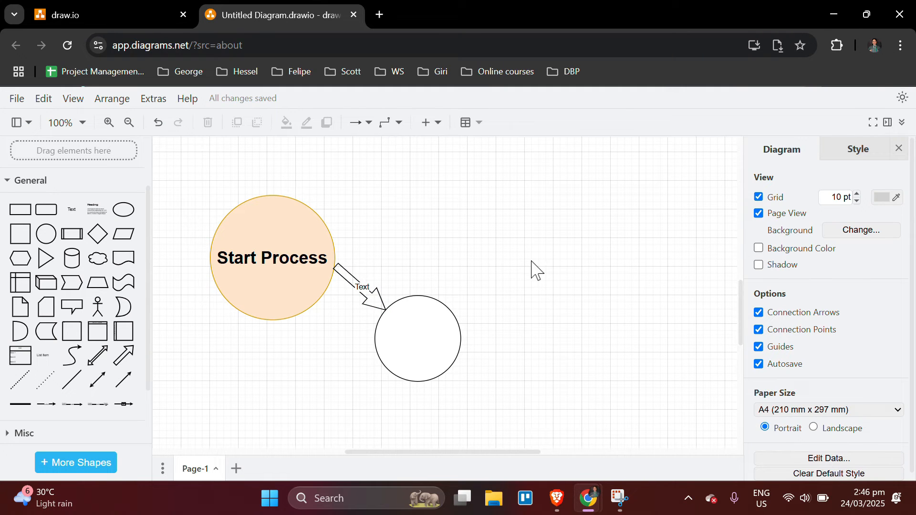
pyautogui.click(323, 249)
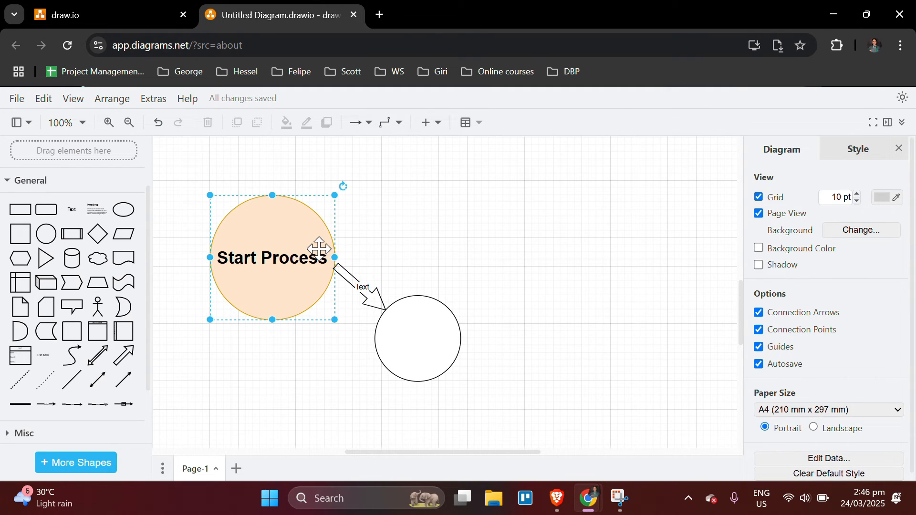
pyautogui.keyDown('shift'); pyautogui.click(433, 359); pyautogui.keyUp('shift')
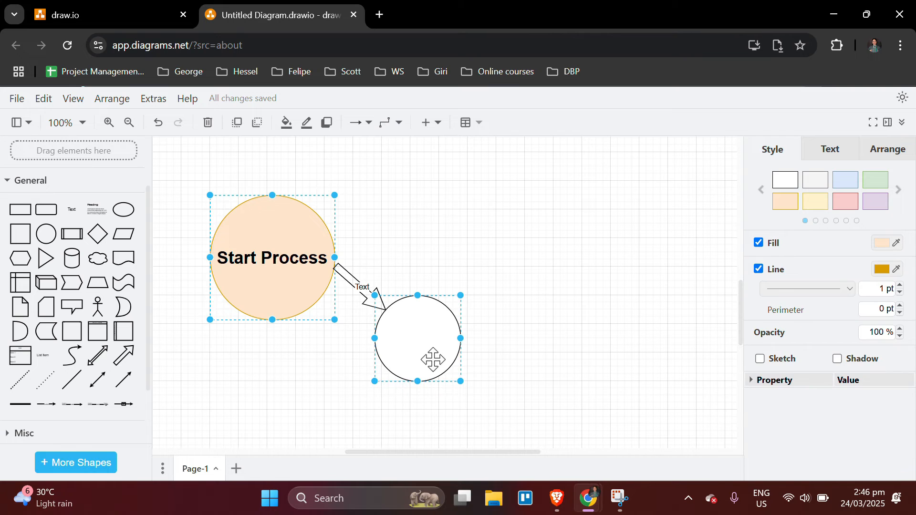
pyautogui.rightClick(429, 359)
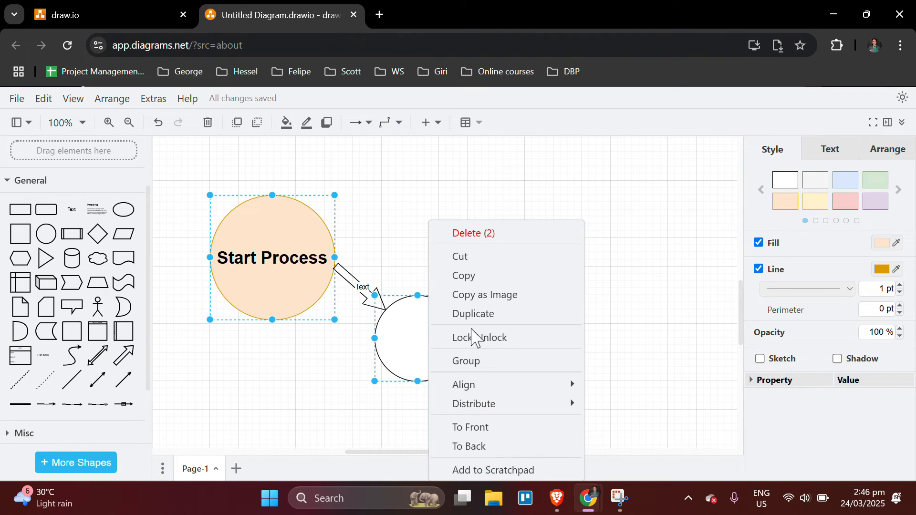
pyautogui.click(487, 367)
pyautogui.moveTo(364, 194); pyautogui.dragTo(462, 199)
# Ungroup the two circles and align them by their right edges
pyautogui.hotkey('ctrl', 'shift', 'u')
pyautogui.click(112, 98)
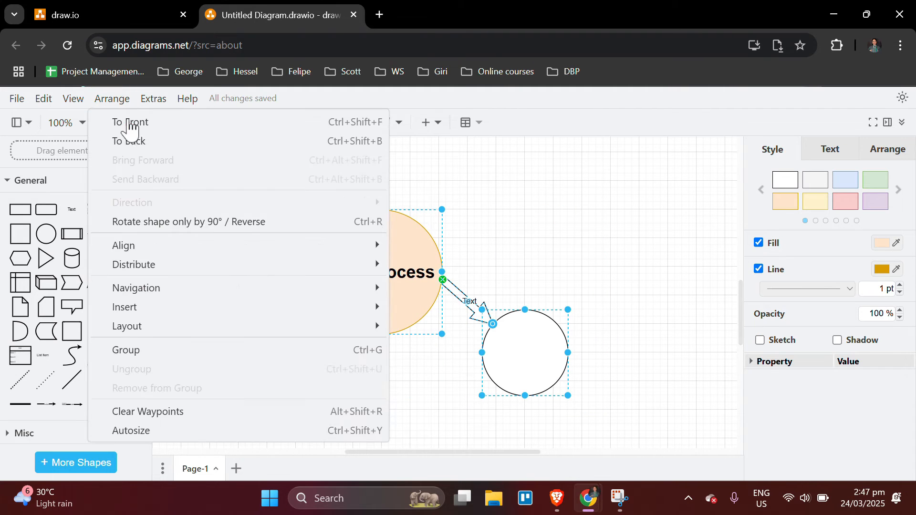
pyautogui.moveTo(184, 247)
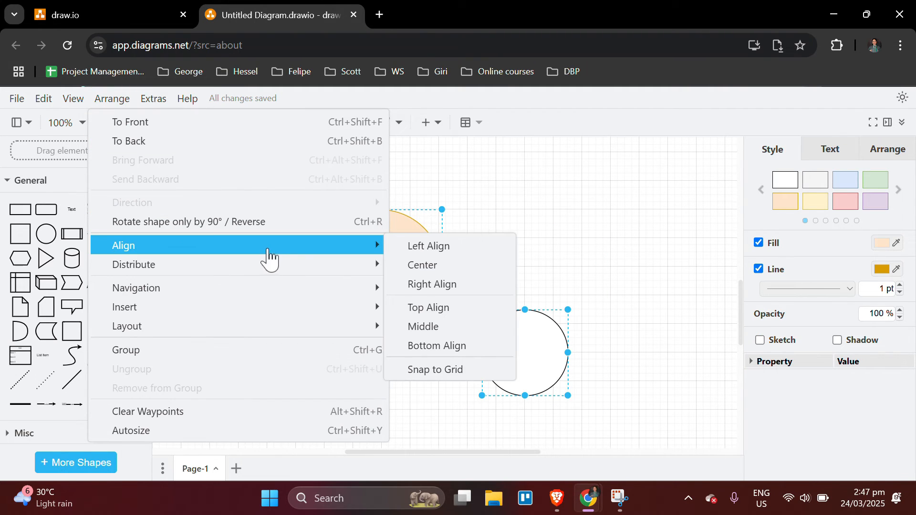
pyautogui.click(422, 264)
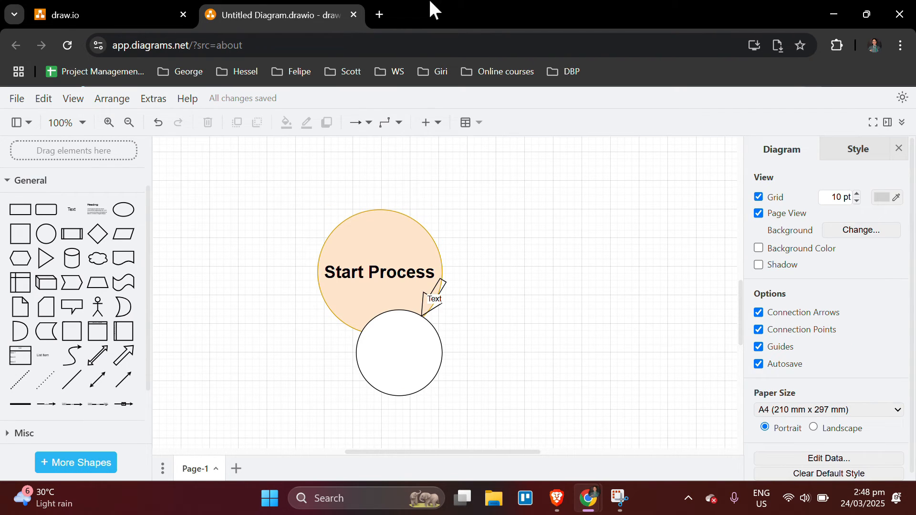
pyautogui.click(371, 23)
pyautogui.click(371, 23)
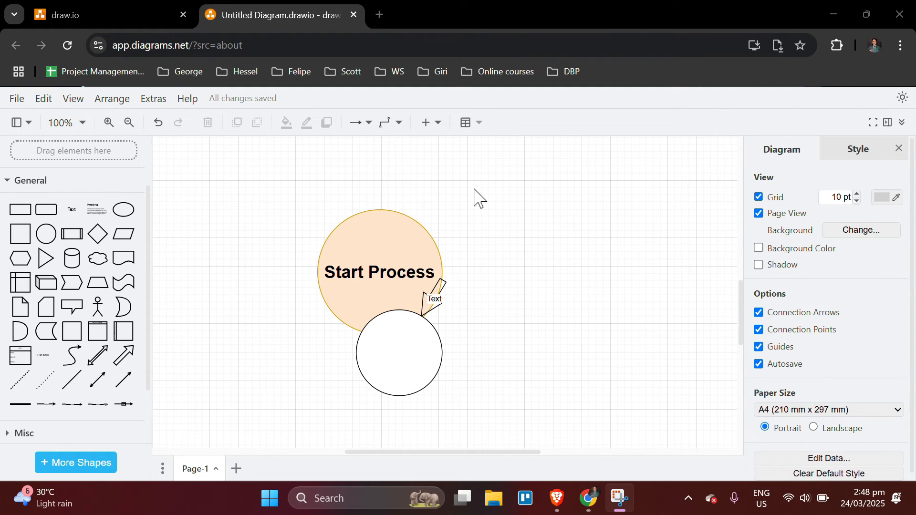
# Create a new XML diagram named Untitled Diagram.drawio from the basic Org Chart template
pyautogui.click(7, 95)
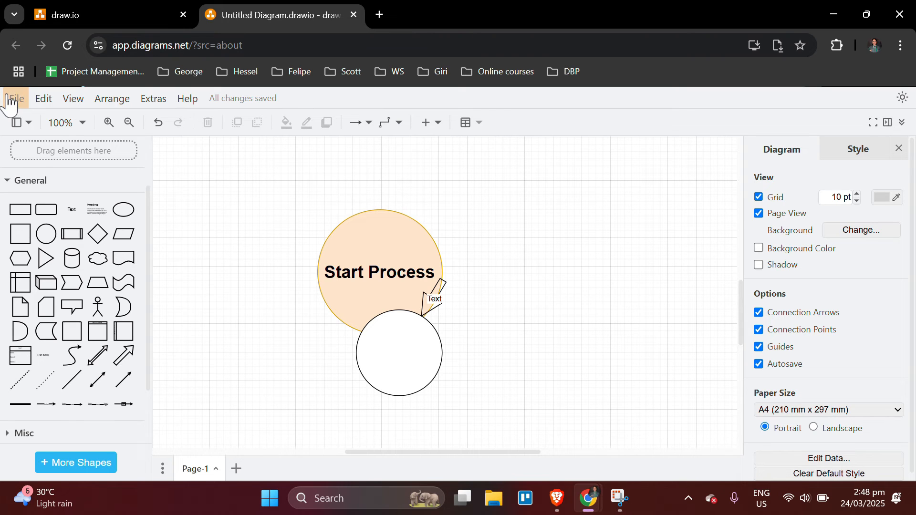
pyautogui.click(10, 99)
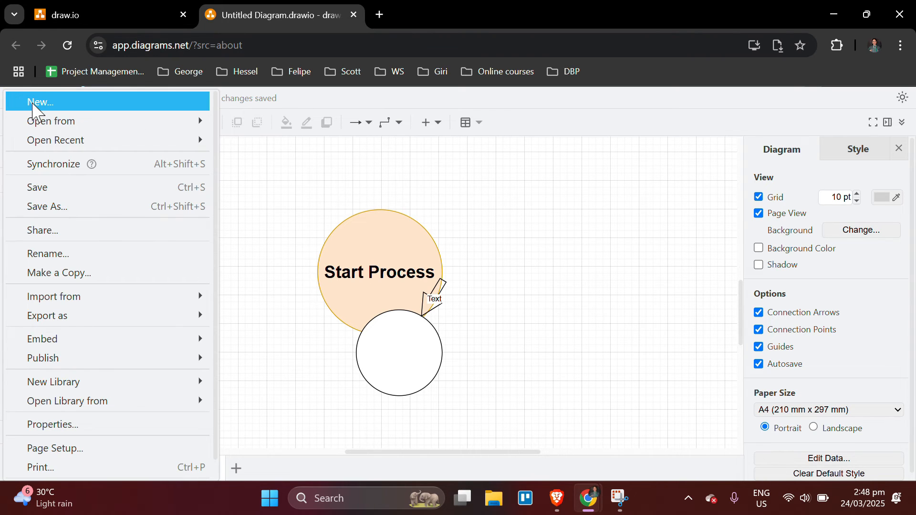
pyautogui.click(32, 103)
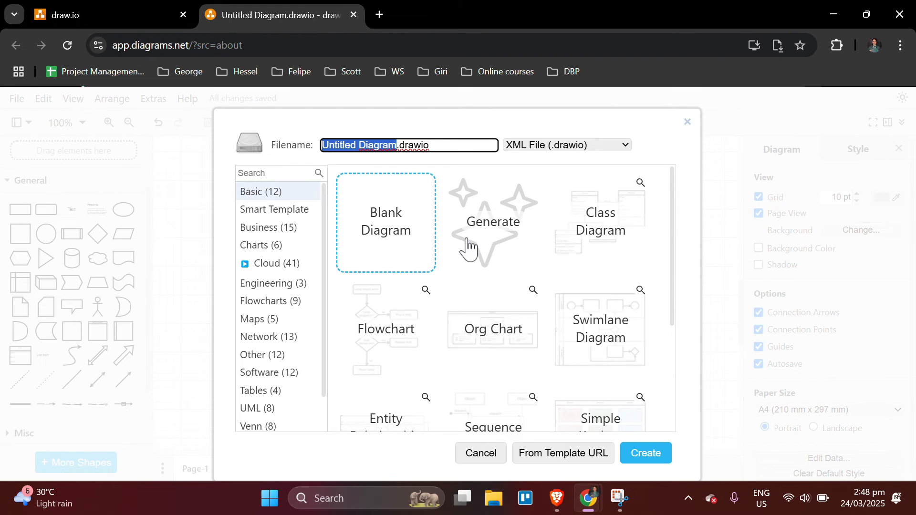
pyautogui.scroll(-2, 469, 247)
pyautogui.scroll(-1, 468, 248)
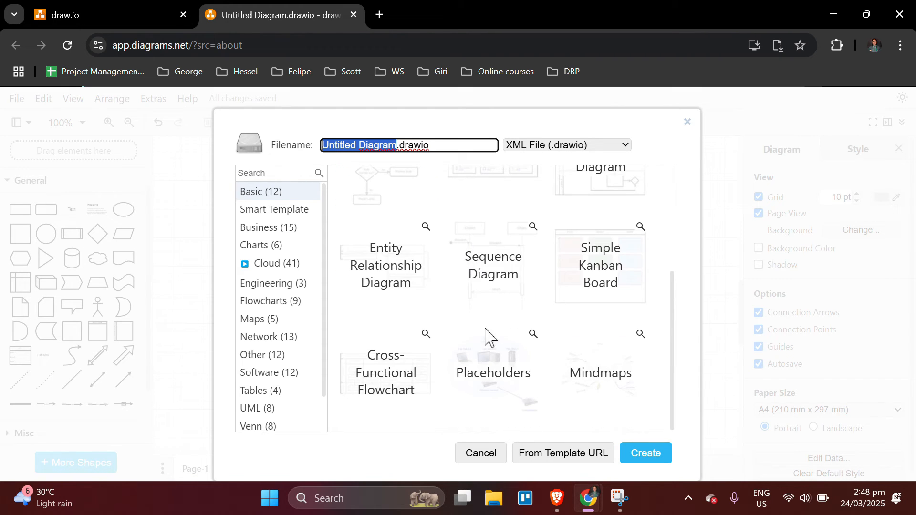
pyautogui.scroll(2, 490, 291)
pyautogui.click(490, 291)
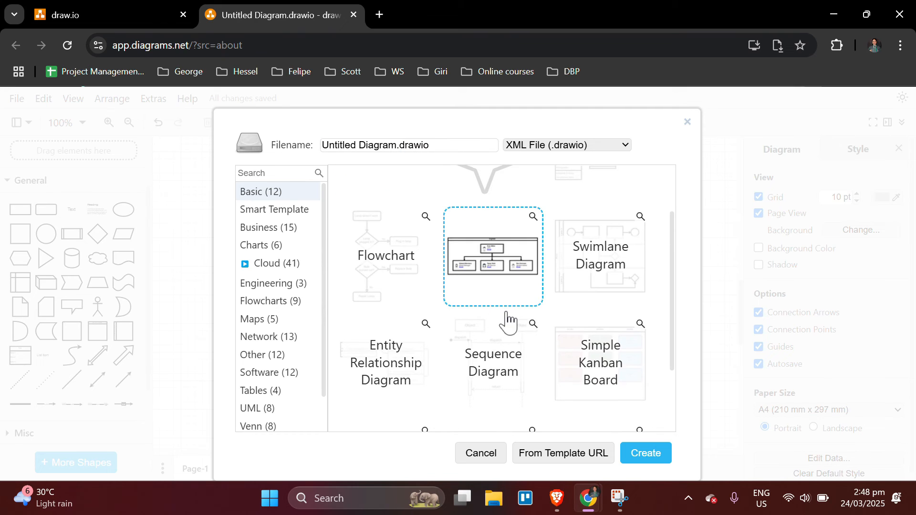
pyautogui.click(635, 453)
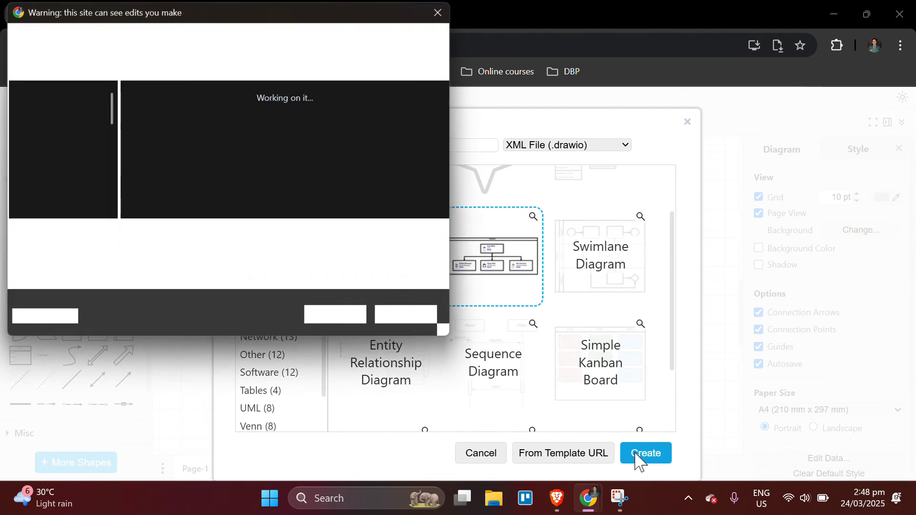
# Save the new diagram in the Downloads folder as Untitled Diagram, replacing the existing file
pyautogui.click(66, 193)
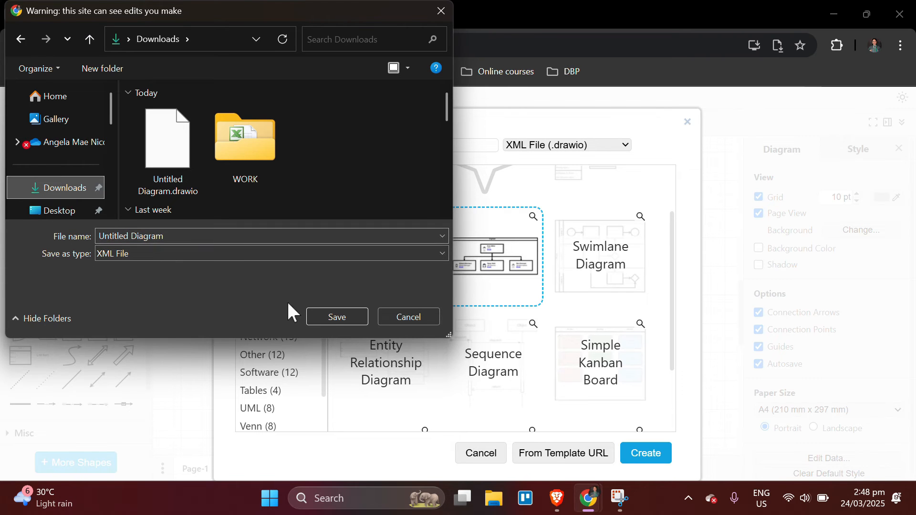
pyautogui.click(329, 317)
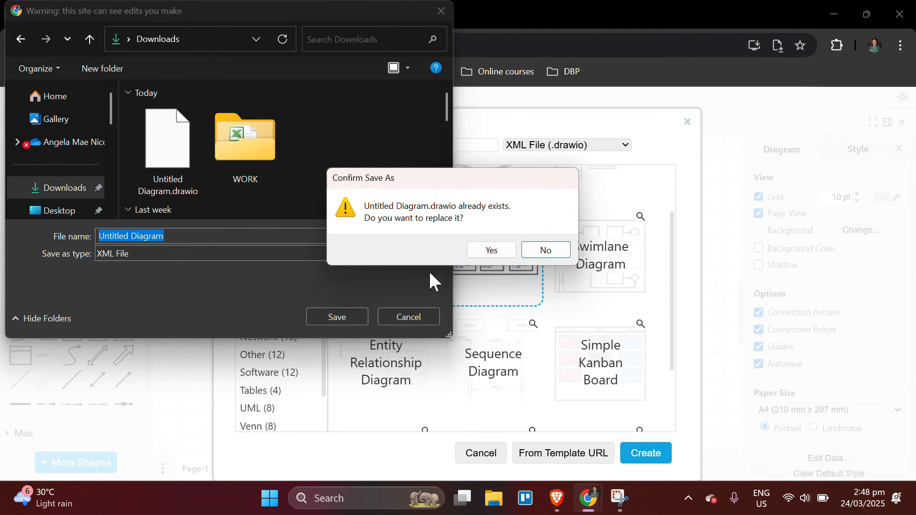
pyautogui.click(487, 251)
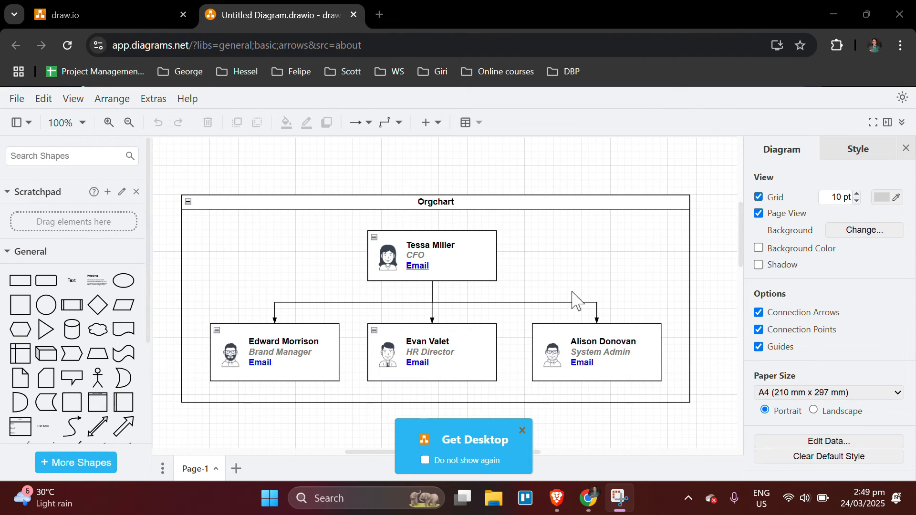
# Export the org chart as a PNG at 100% zoom, including a copy of all pages, and save it to the device as Untitled Diagram.drawio.png
pyautogui.scroll(-1, 577, 299)
pyautogui.click(19, 99)
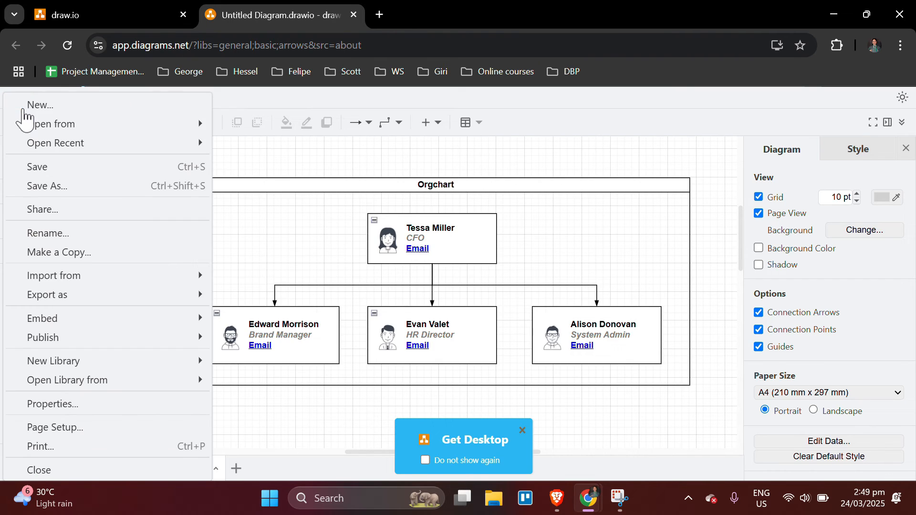
pyautogui.moveTo(115, 299)
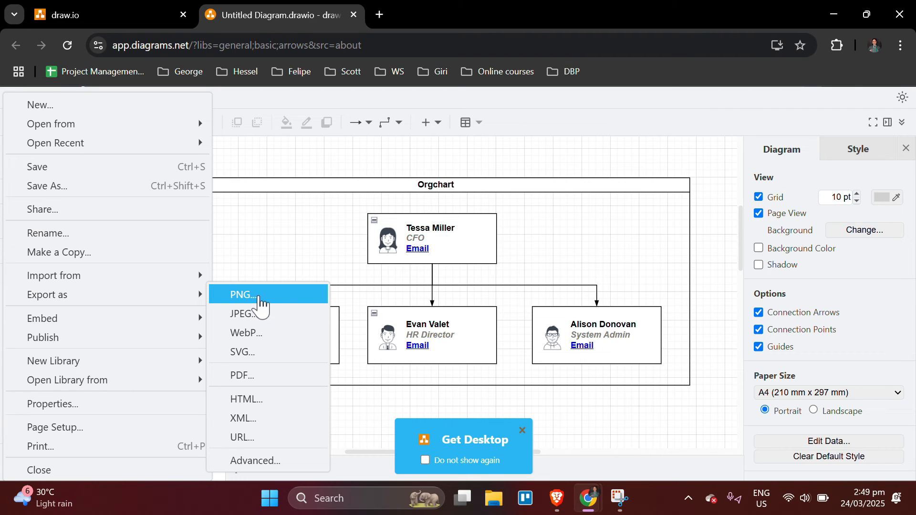
pyautogui.click(258, 297)
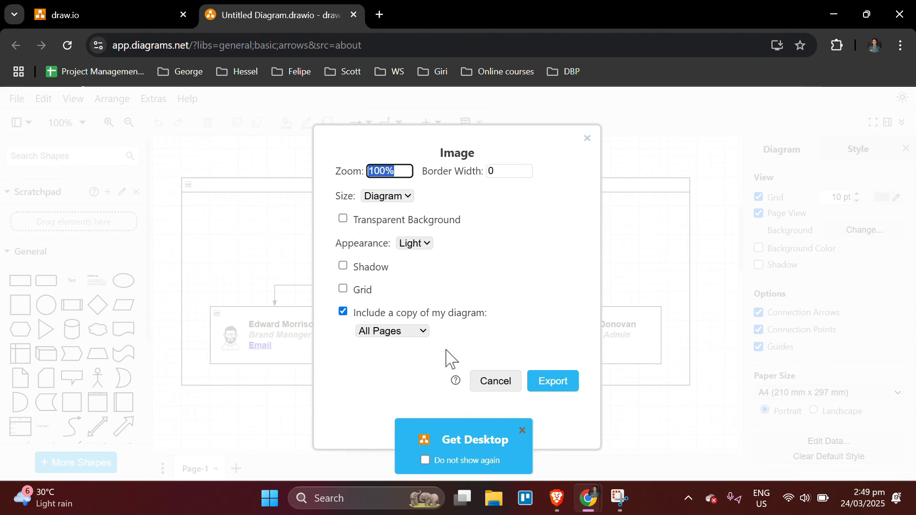
pyautogui.click(549, 384)
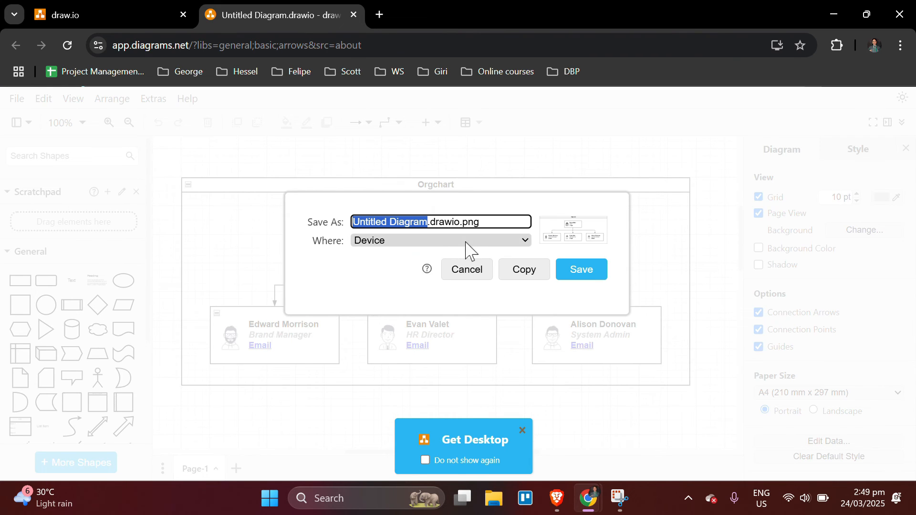
pyautogui.click(577, 275)
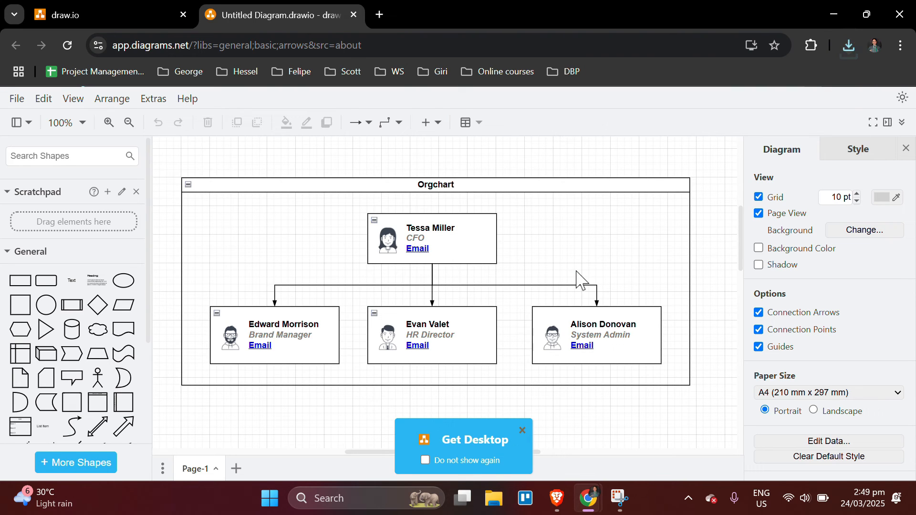
pyautogui.click(417, 208)
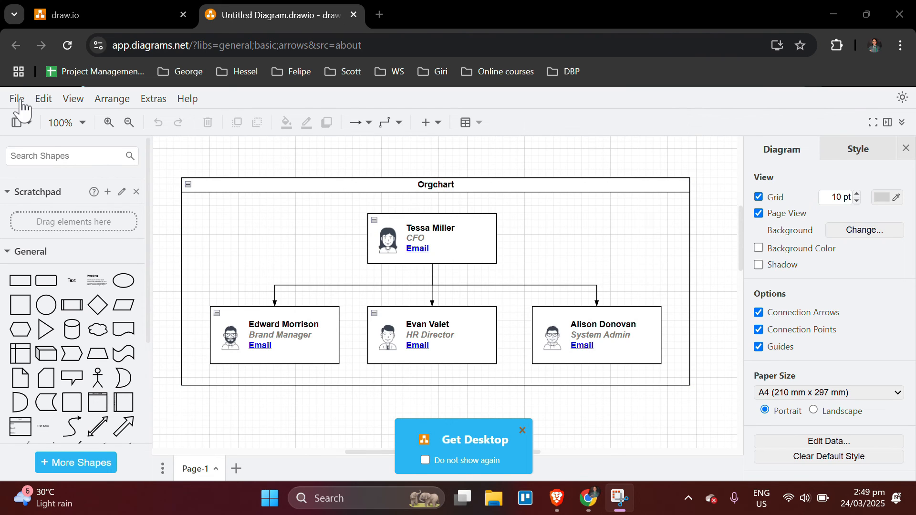
pyautogui.click(18, 103)
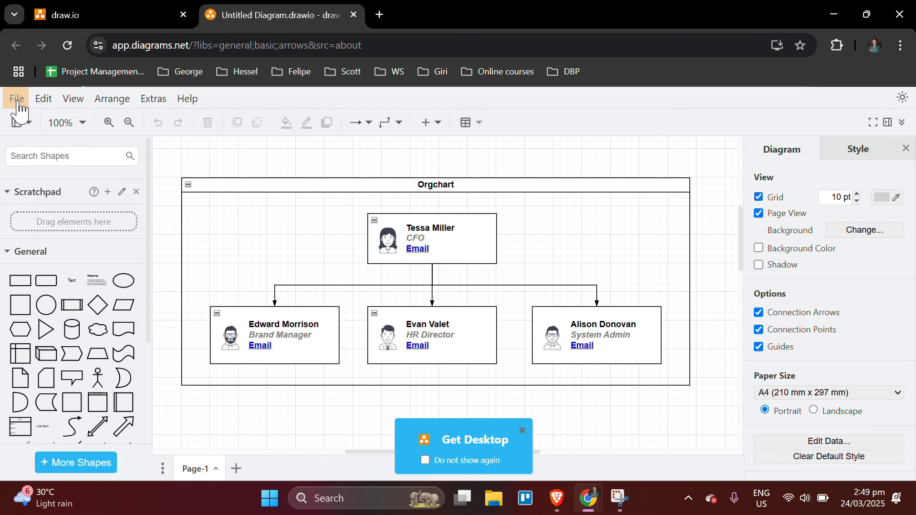
pyautogui.click(18, 106)
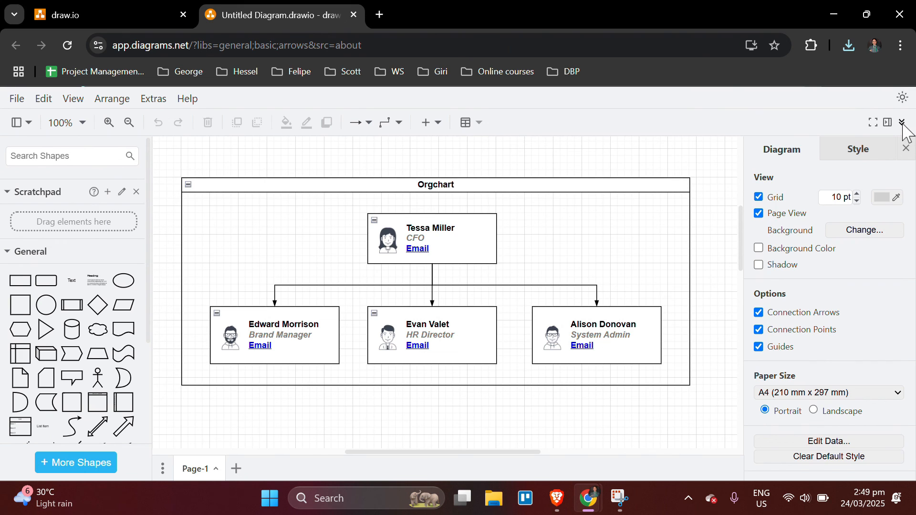
# Expand the collapsed header with the diagram title and start sharing the org chart
pyautogui.click(903, 124)
pyautogui.click(866, 122)
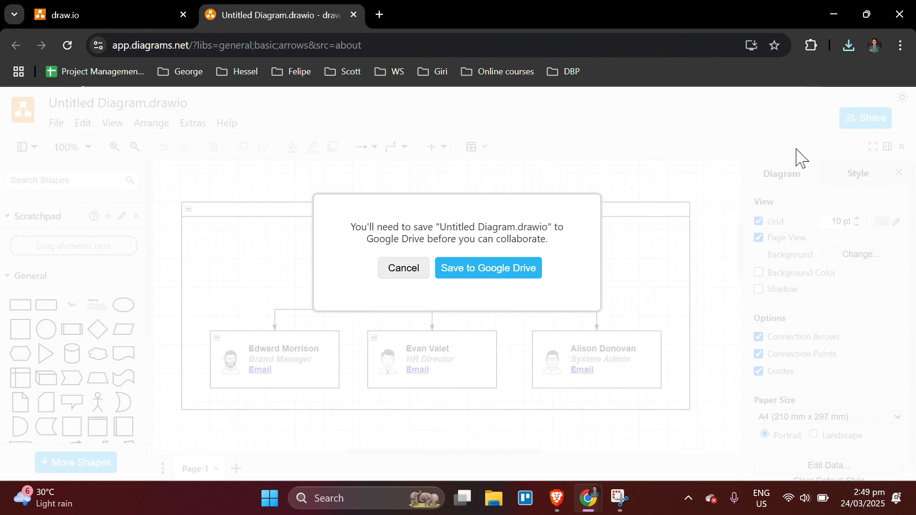